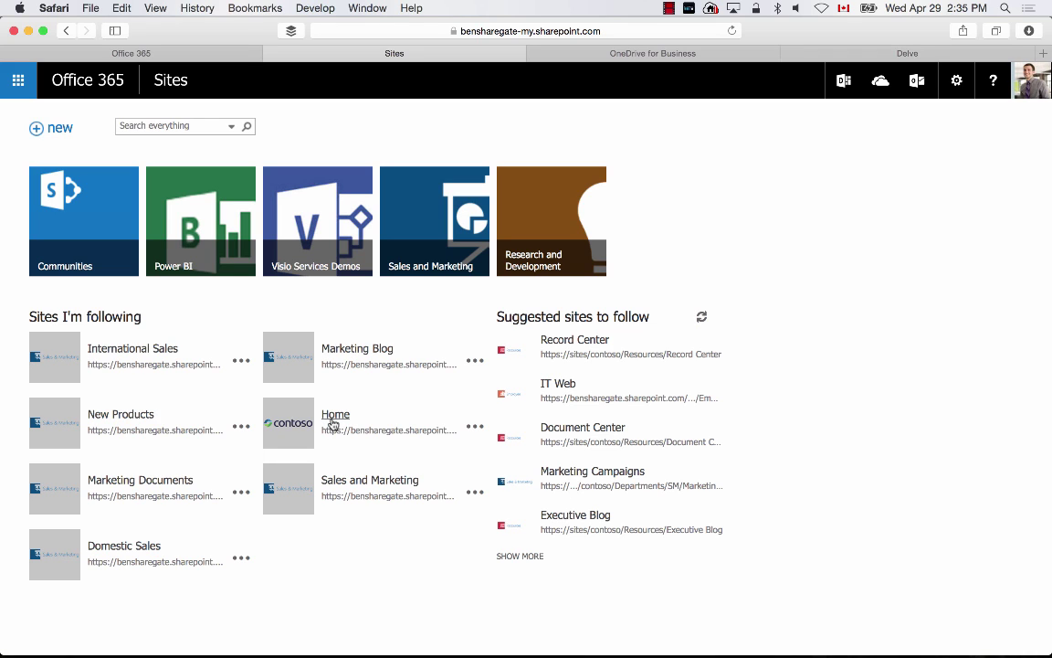
Open the Marketing Documents site and preview both pages of the Contoso 2011 Marketing Campaign Report
click(141, 487)
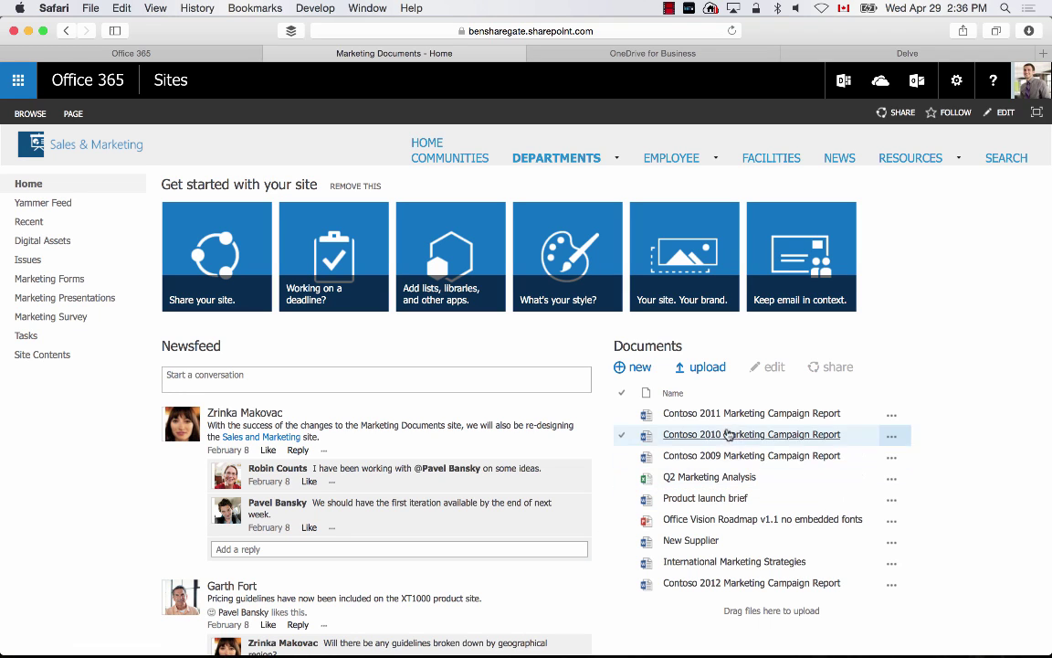
click(890, 415)
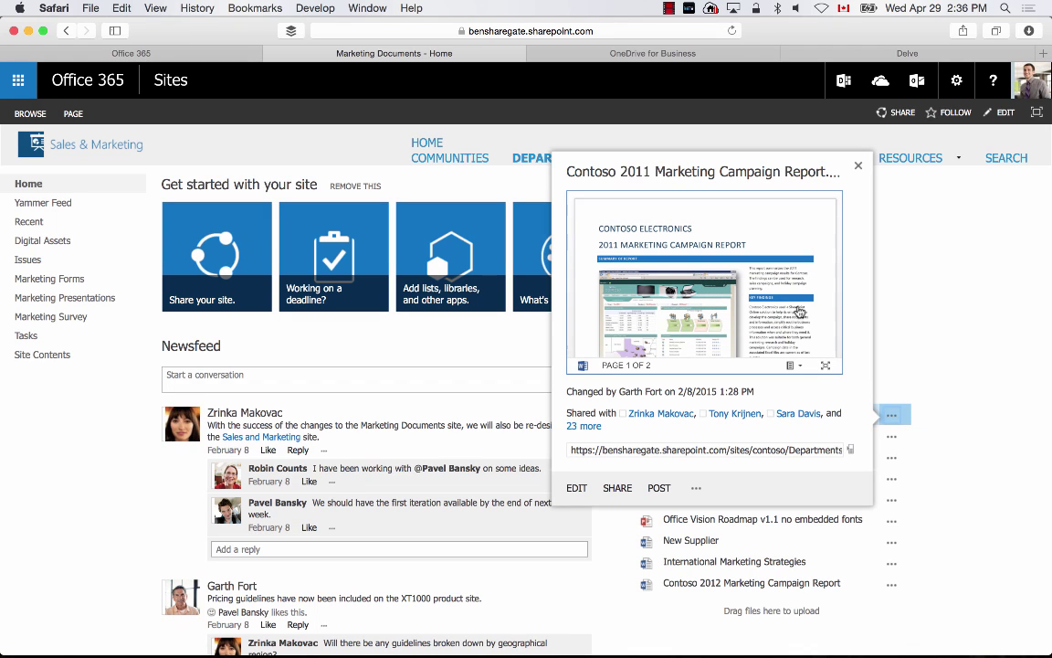
scroll(799, 313, down, 5)
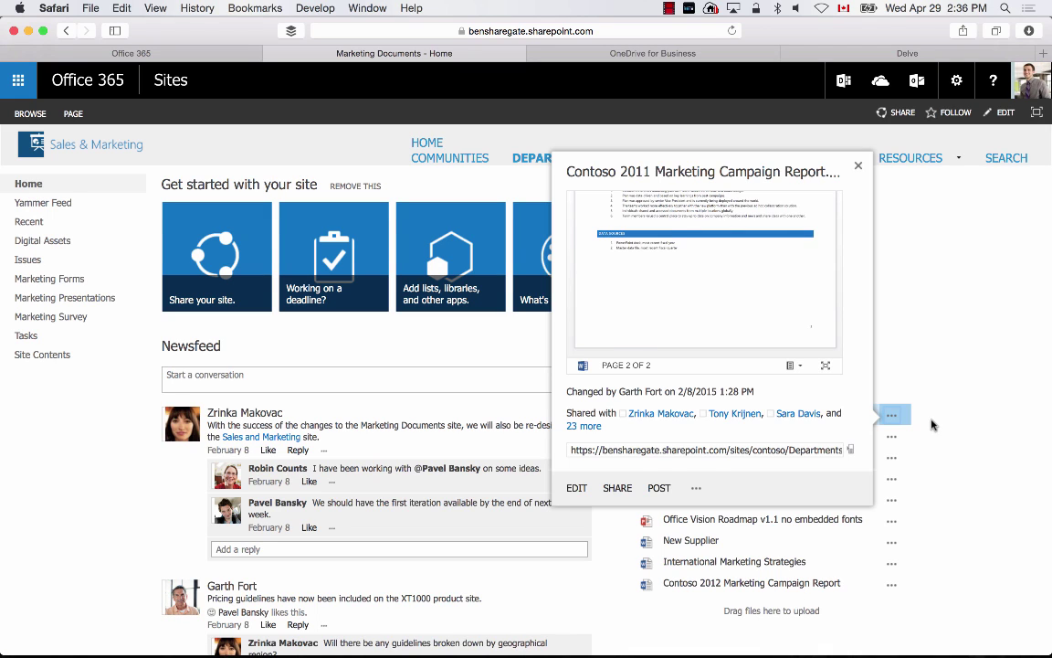
click(934, 424)
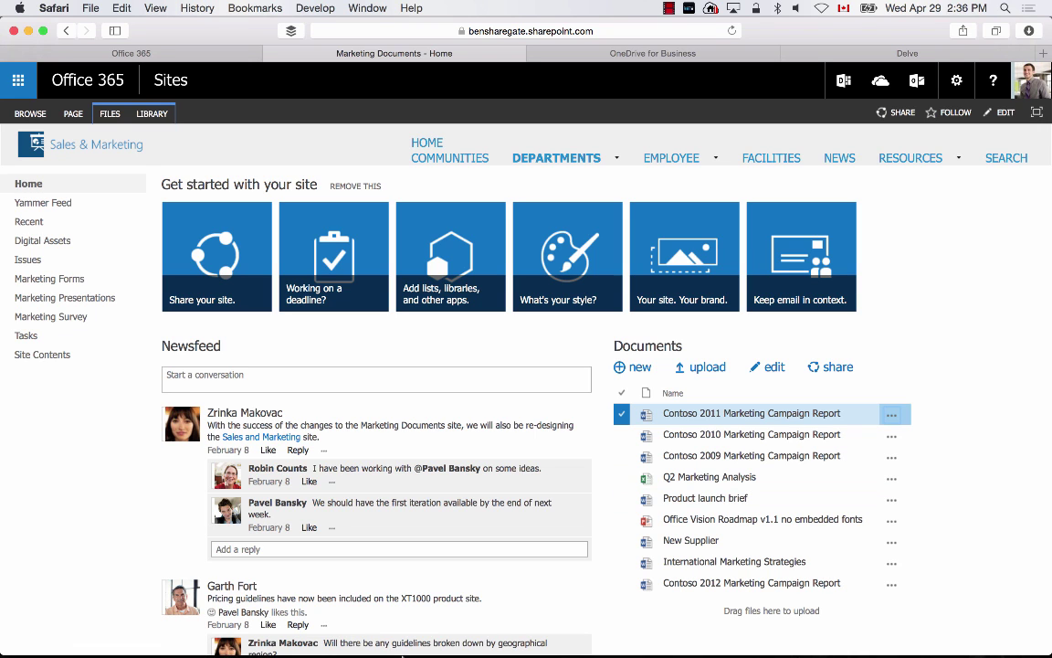
Switch to Keynote and present the slides from "You build sites" through the "Files" experience slide, ending the slideshow there
mouse_move(384, 607)
click(492, 610)
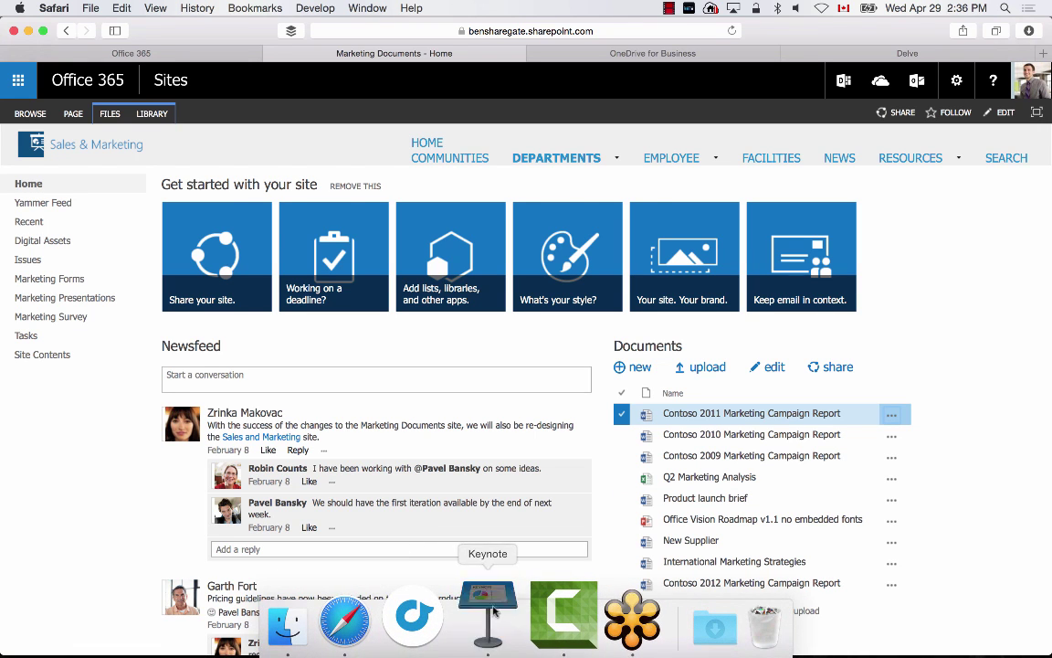
click(260, 45)
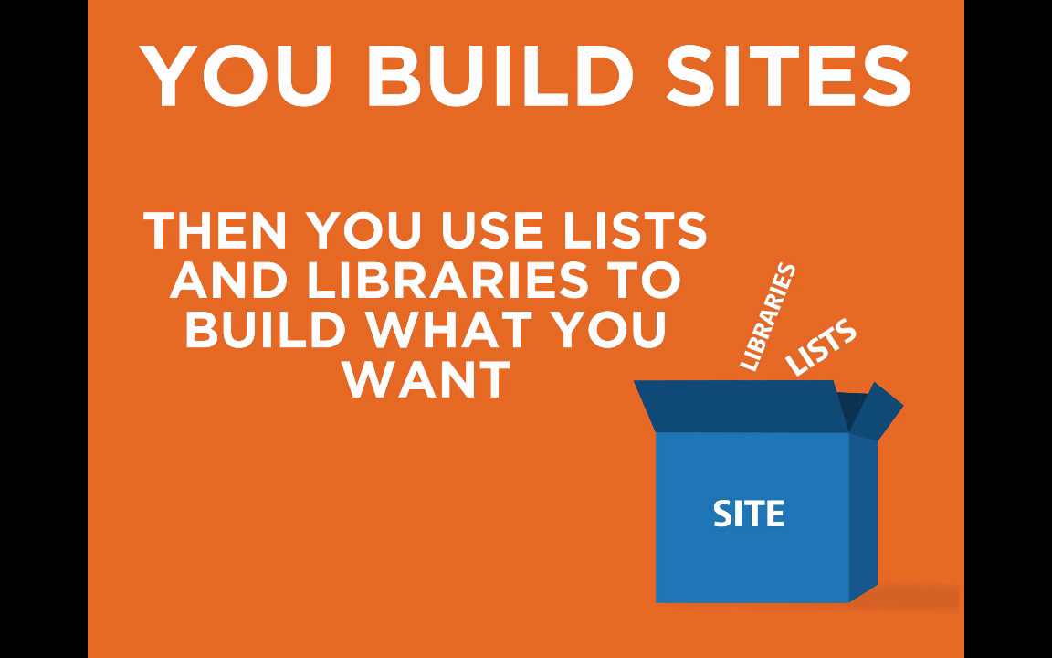
key(Right)
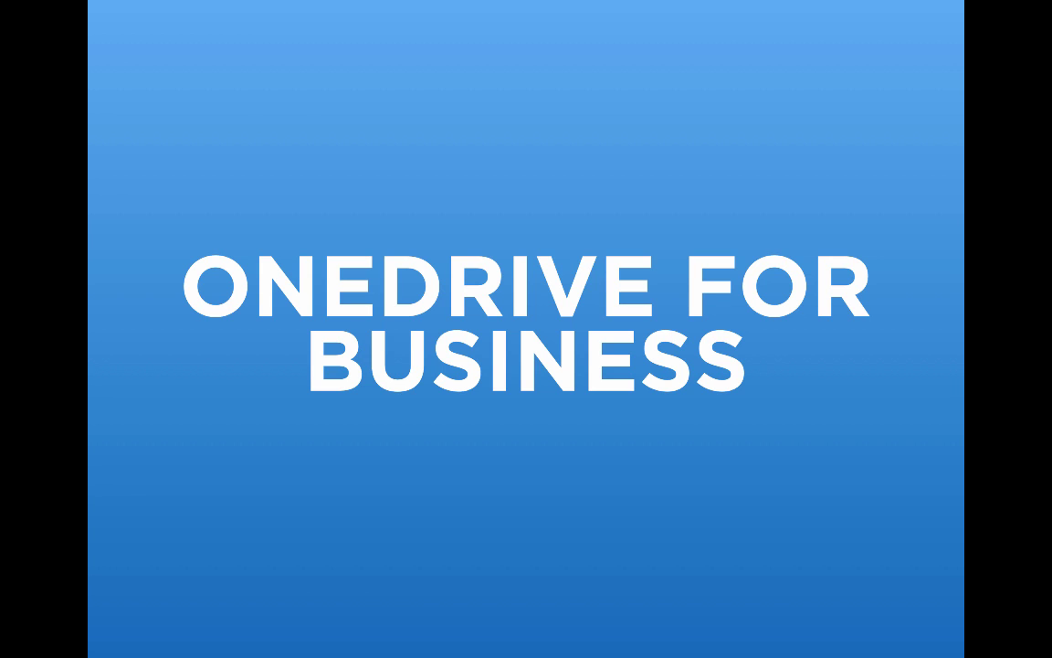
key(Right)
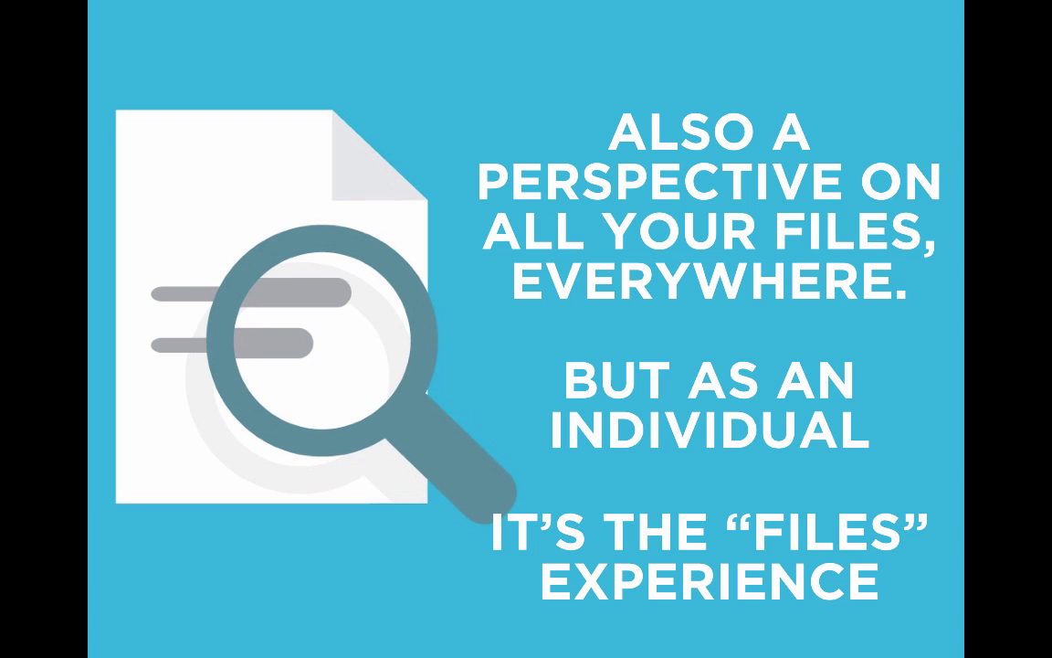
key(Escape)
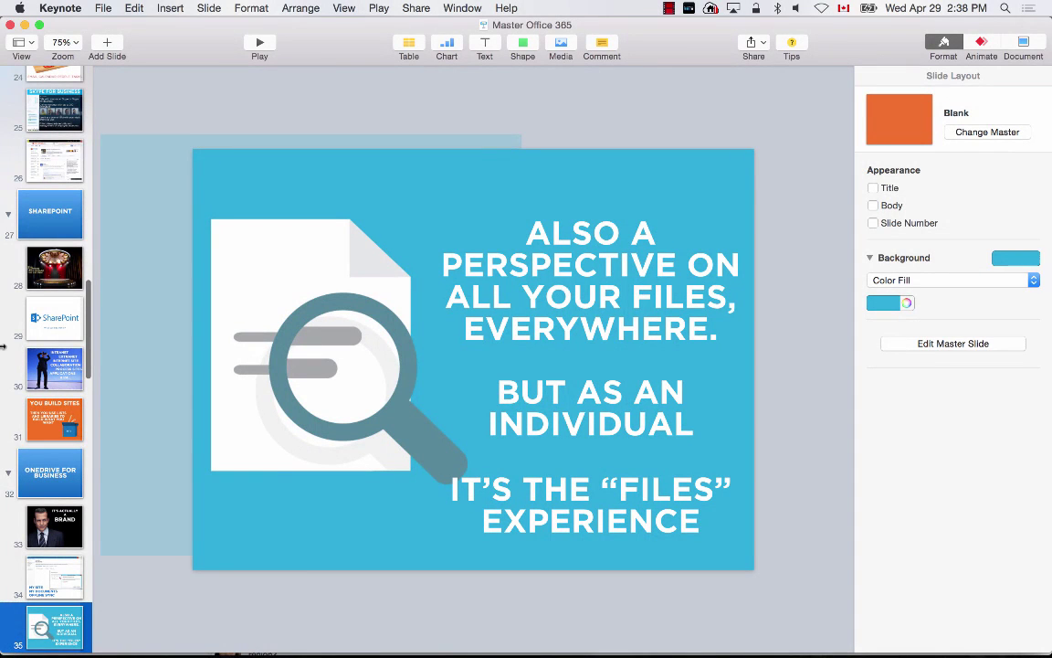
Switch to Safari and look through the Recent, Shared with me, Followed and Site folders views in OneDrive for Business
click(387, 615)
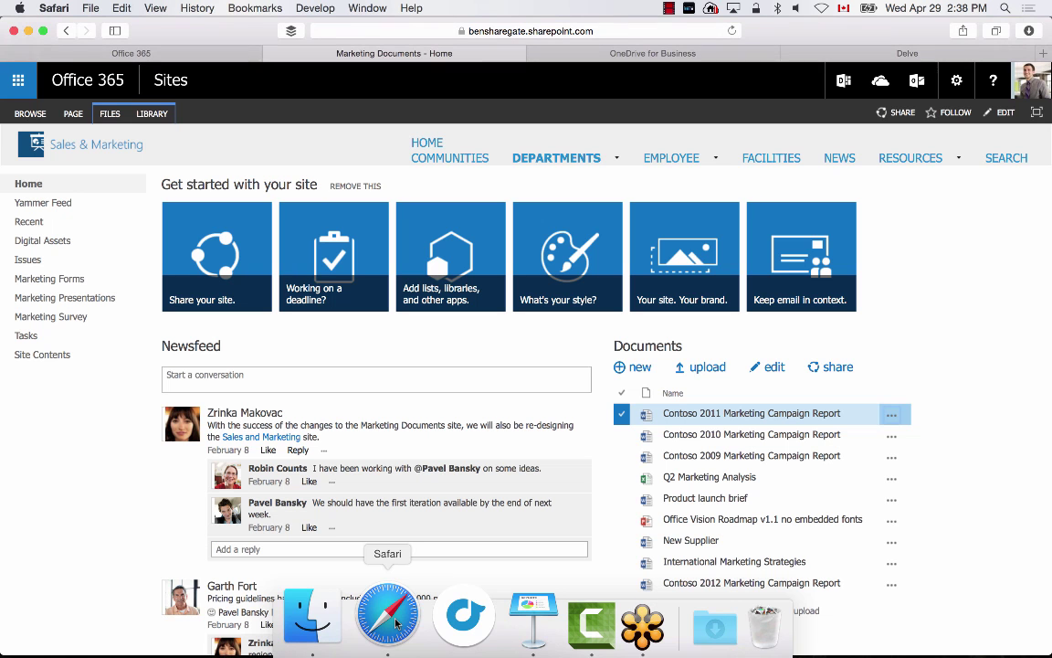
click(606, 56)
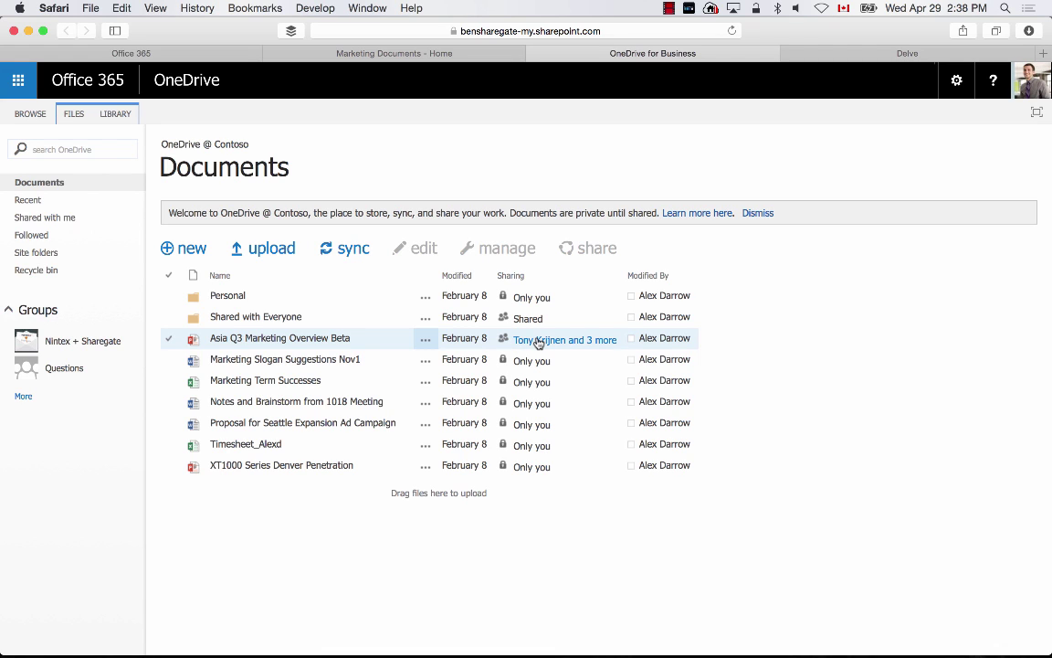
click(36, 203)
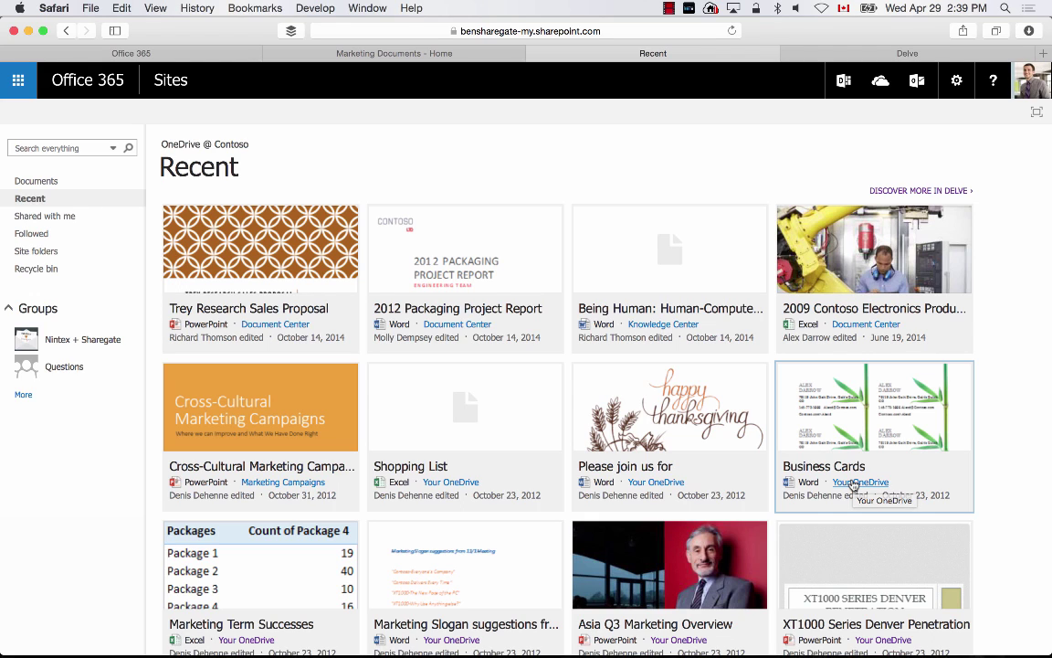
click(73, 216)
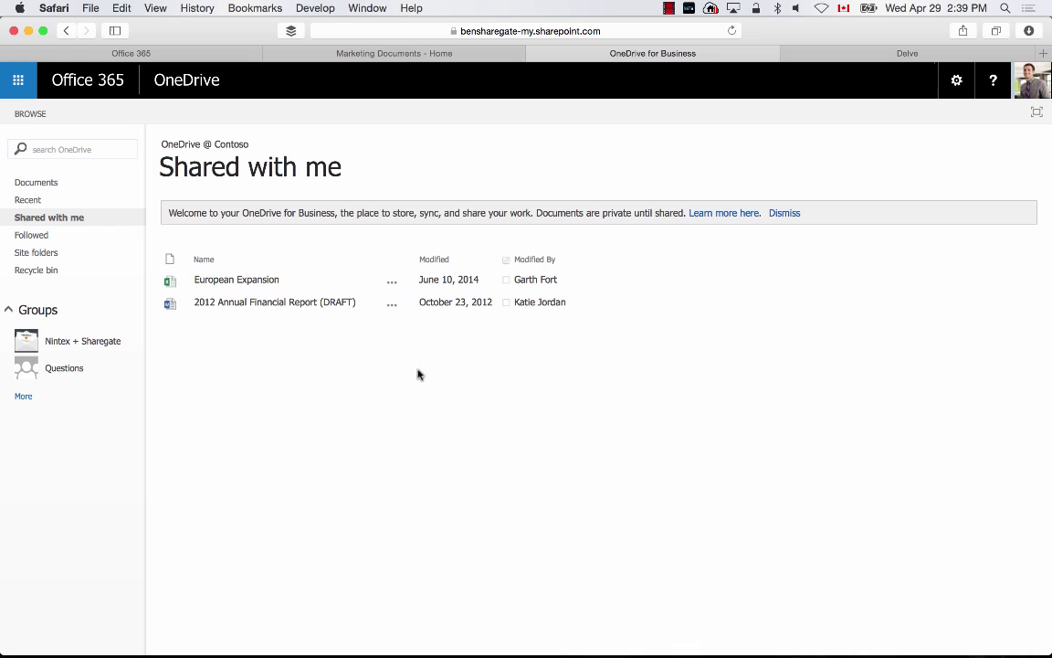
click(80, 239)
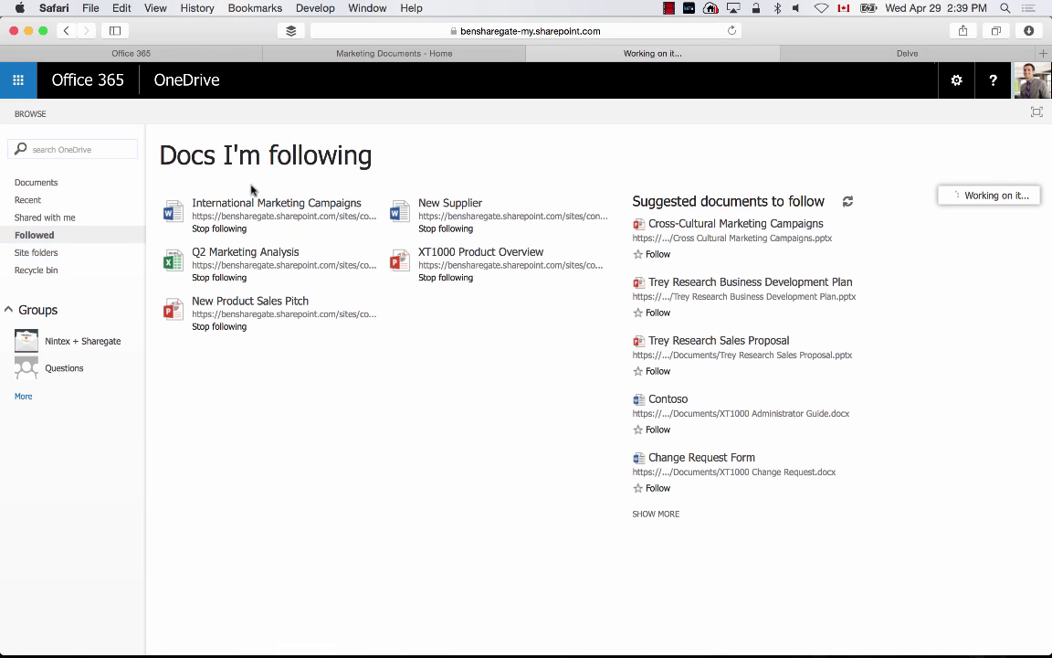
click(66, 256)
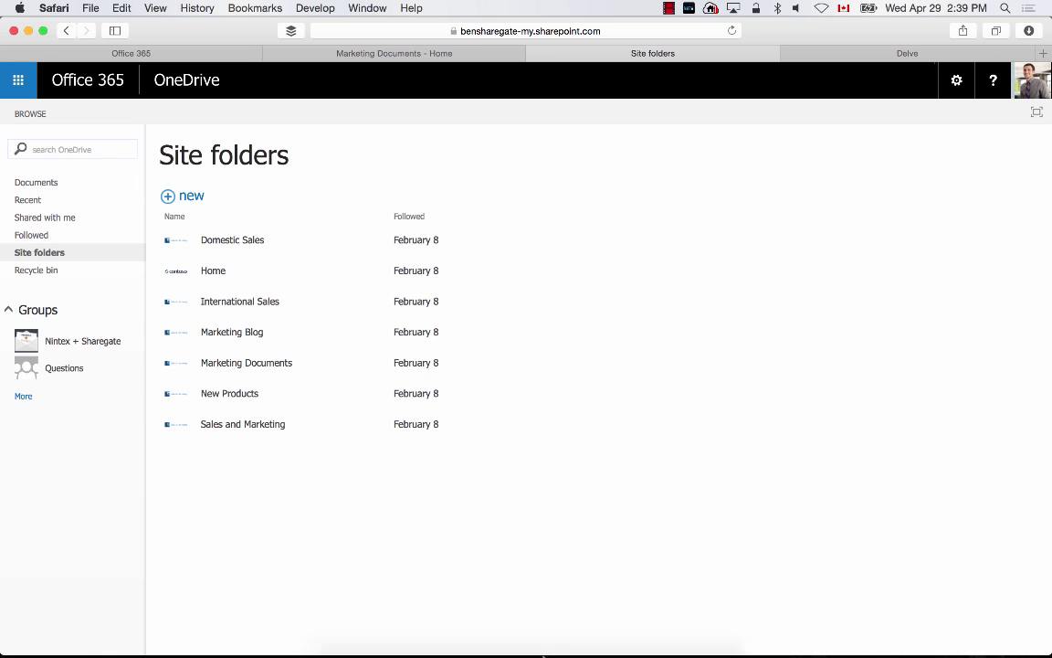
Switch to Keynote and present the slides from the OneDrive files perspective through the Office 365 Groups "Files (Document Library)" slide
mouse_move(540, 652)
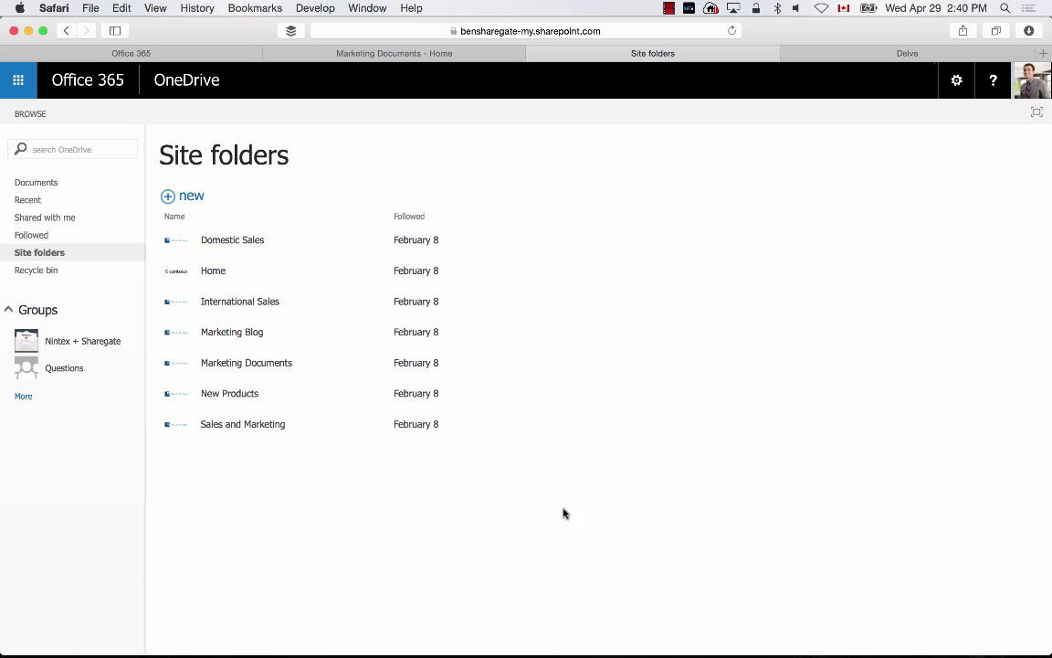
mouse_move(468, 655)
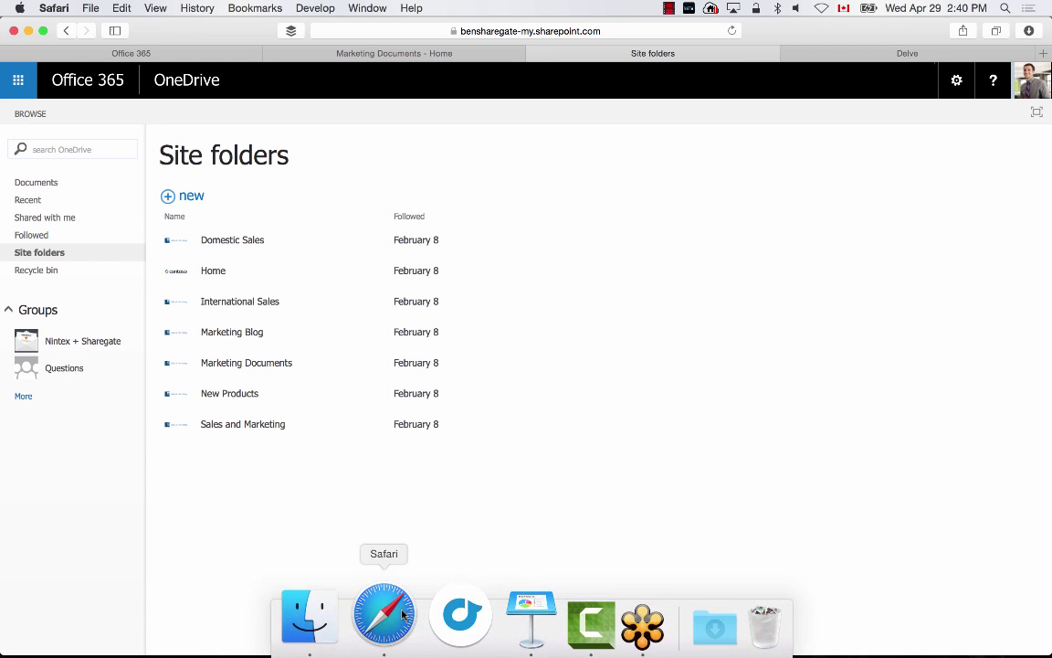
click(492, 617)
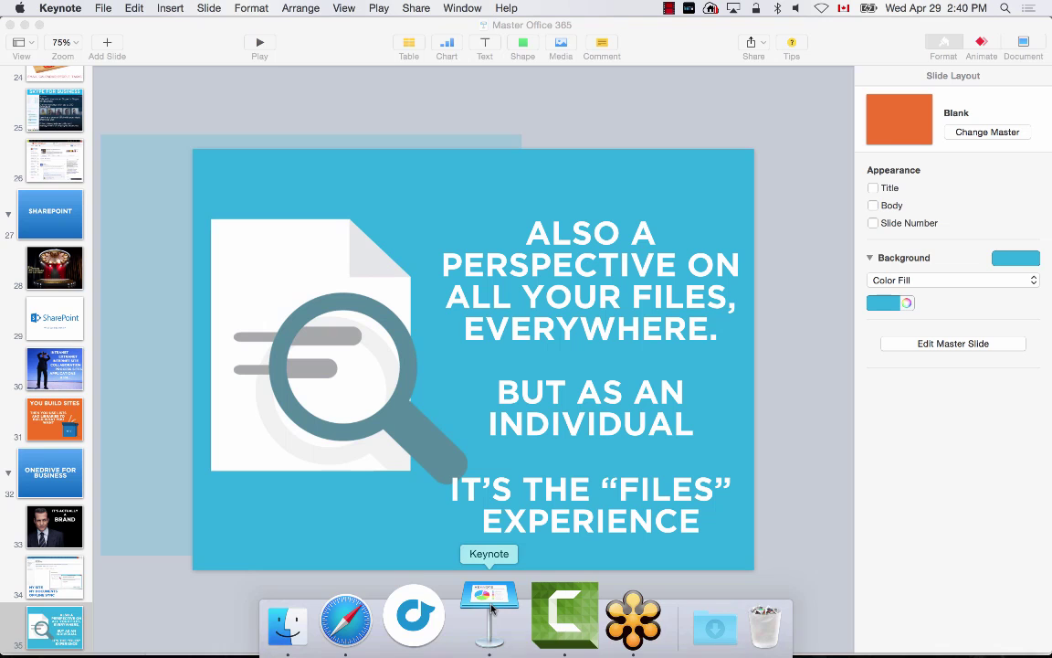
click(261, 44)
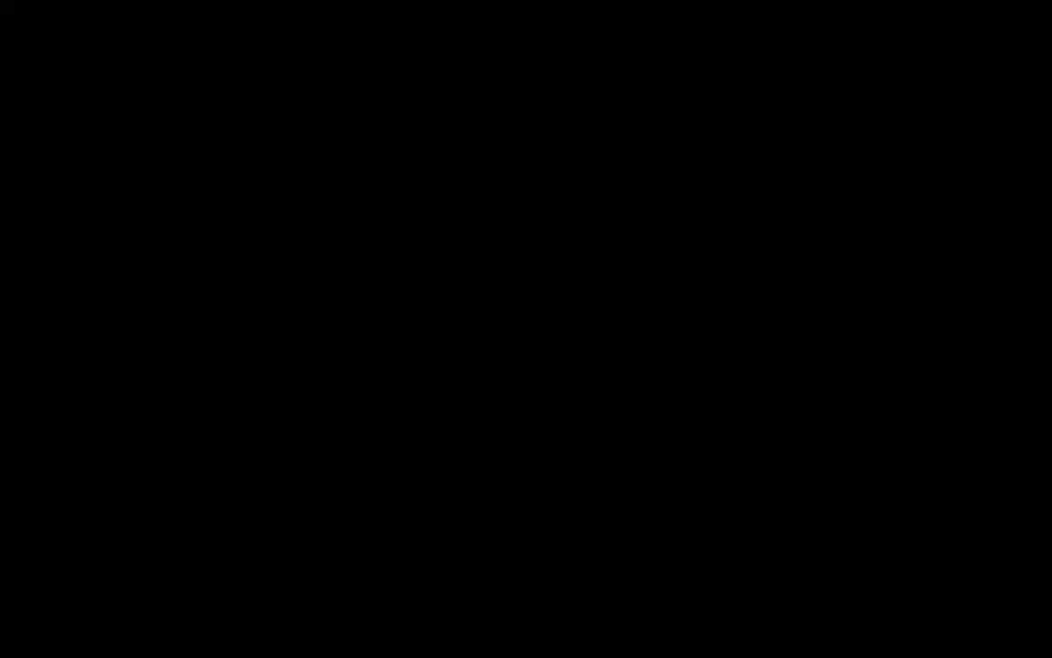
key(Right)
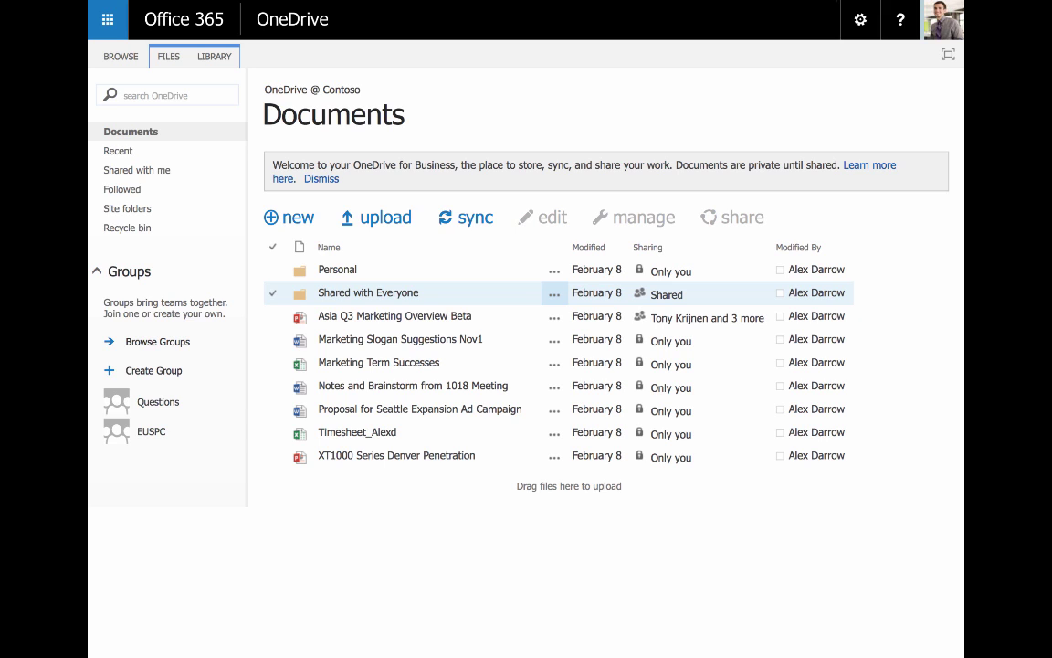
key(Right)
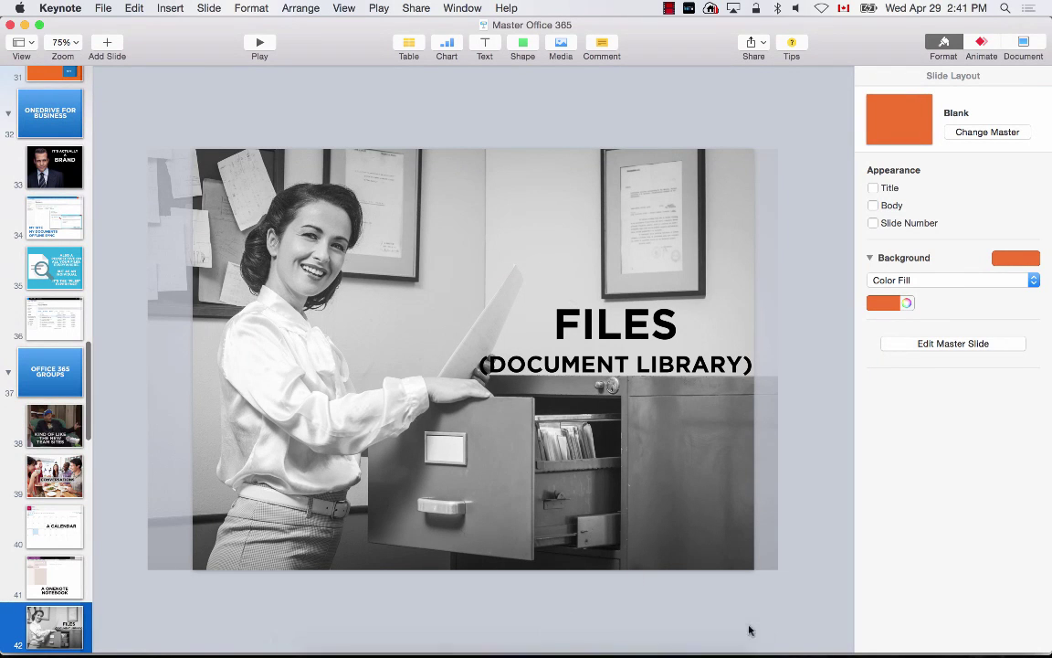
Switch to Safari, open Office 365 Mail and view the full mail folder list before returning to the groups overview
mouse_move(540, 631)
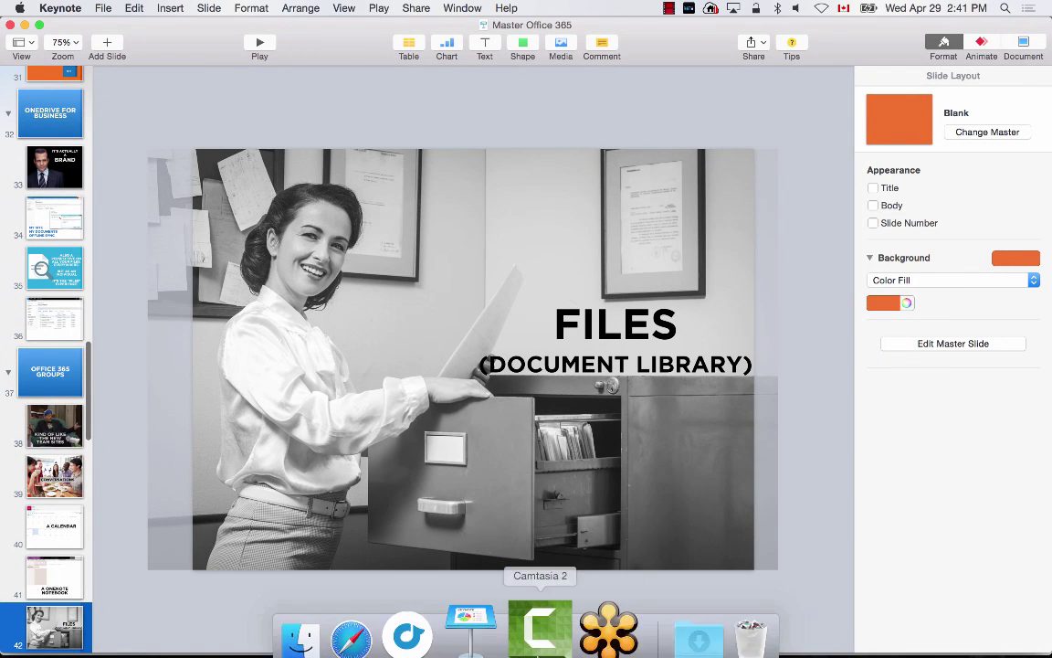
click(376, 631)
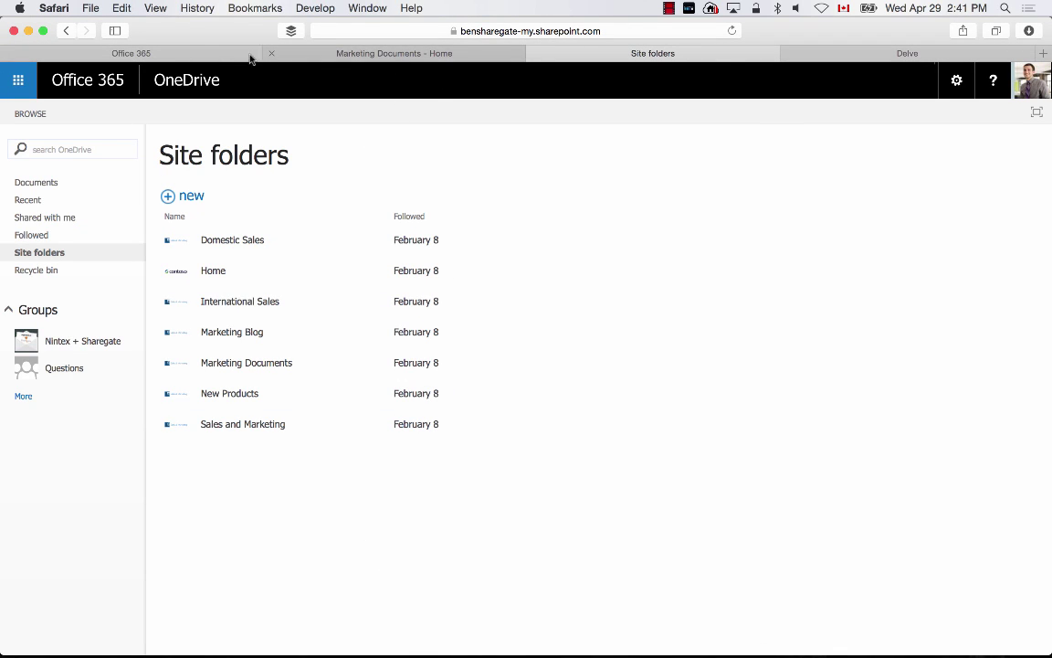
click(184, 52)
click(60, 171)
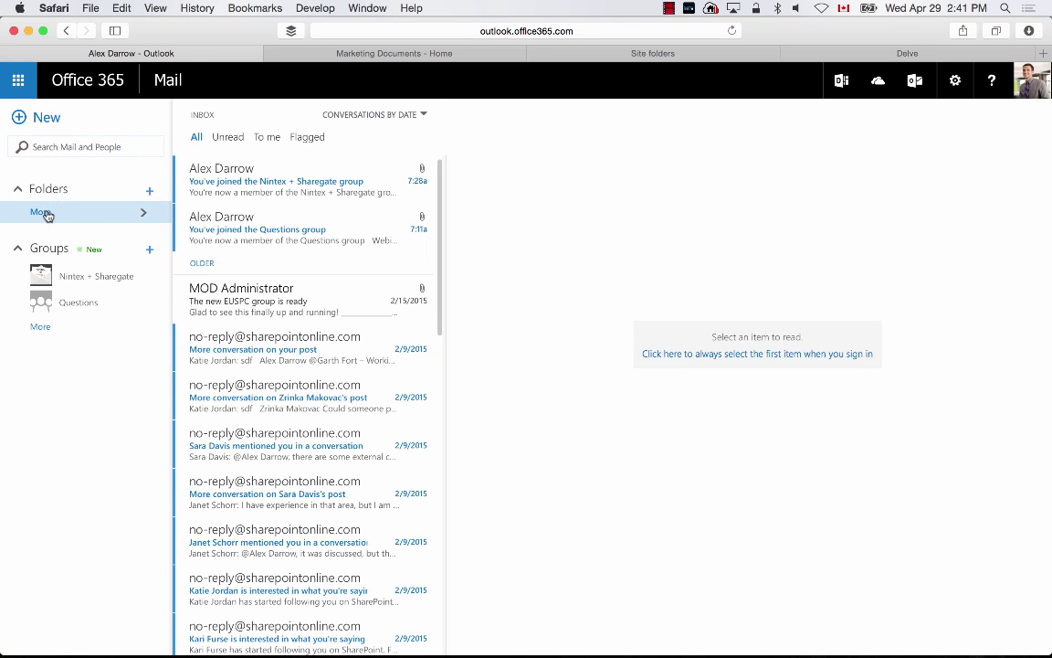
click(46, 211)
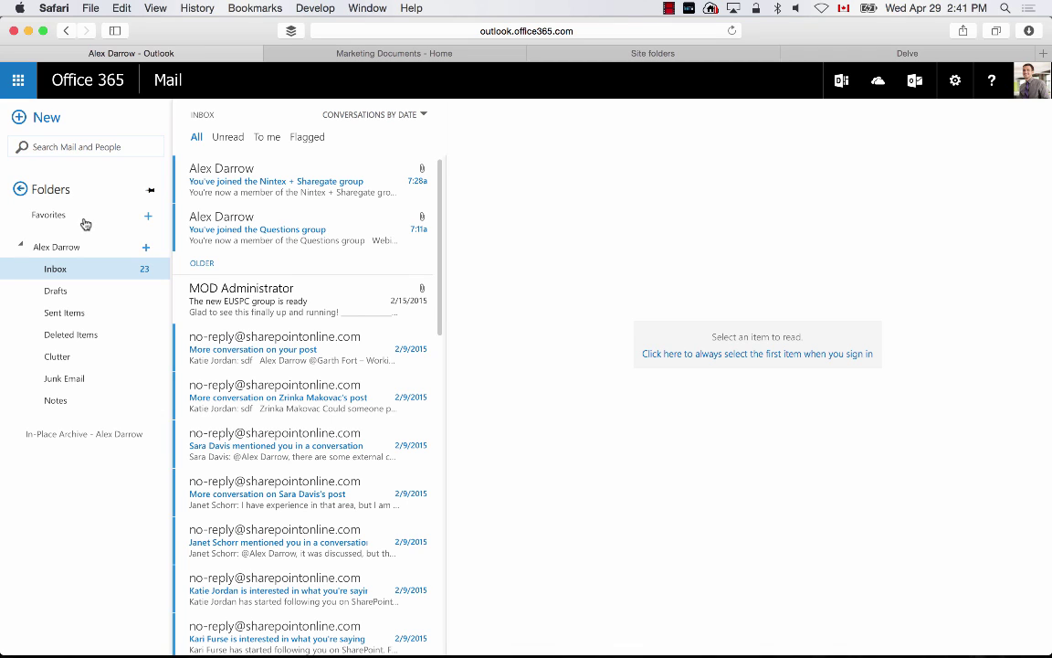
click(53, 188)
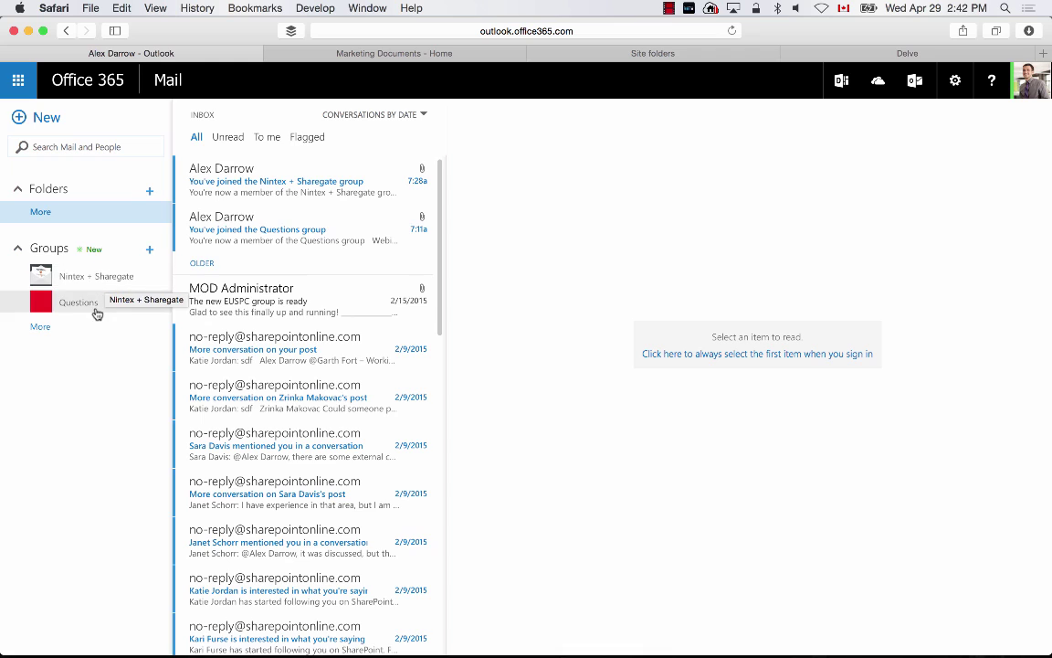
Open the Questions group, view its details card, and return to the first conversation in its list
click(96, 311)
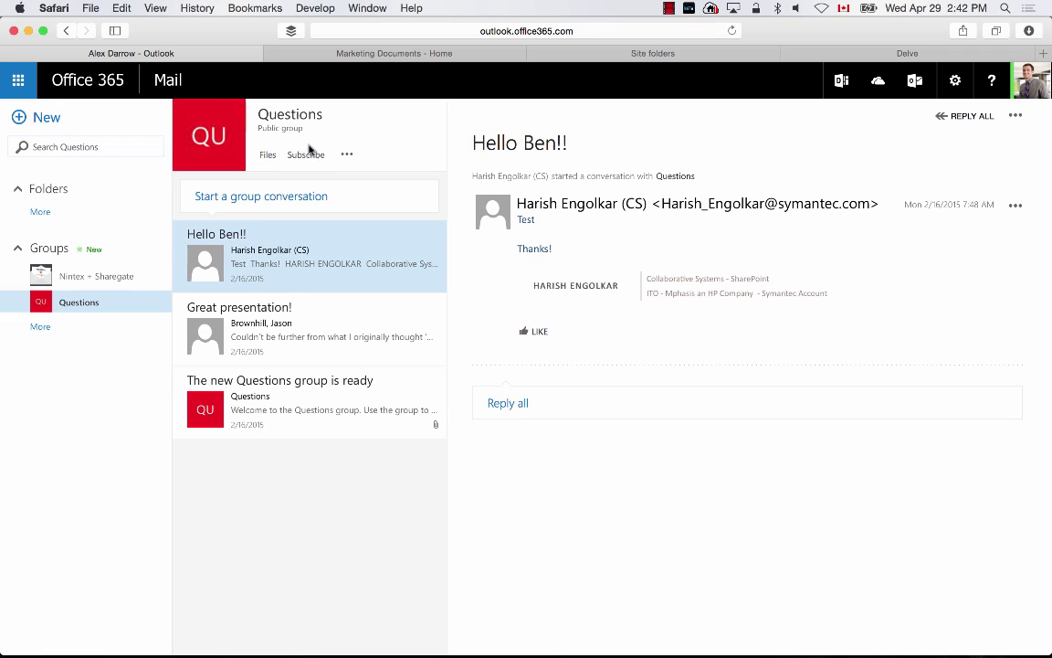
click(344, 157)
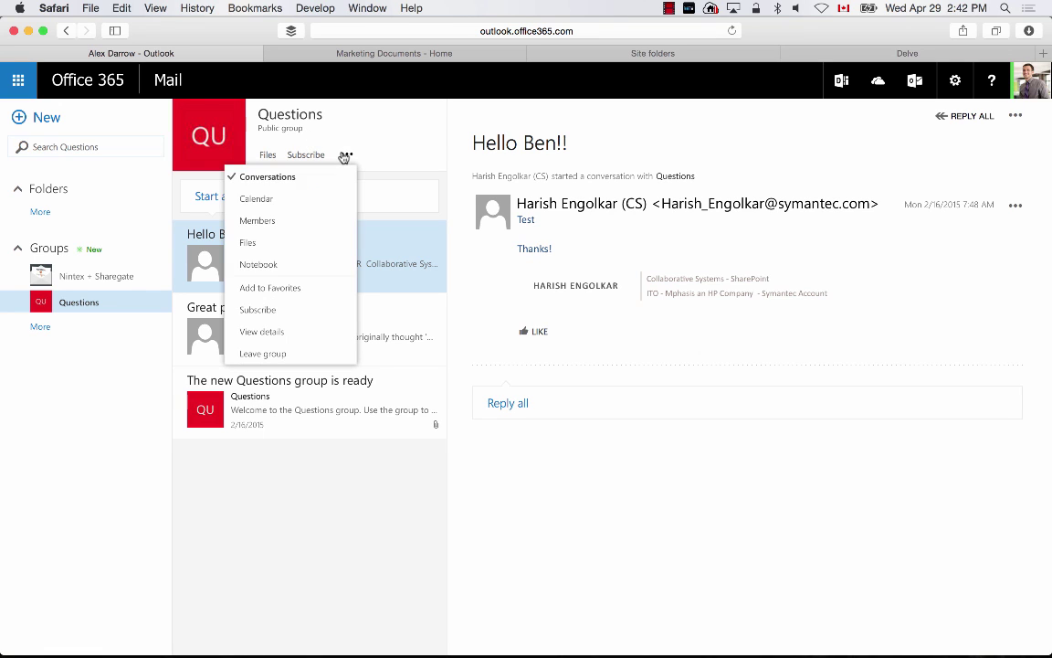
click(320, 331)
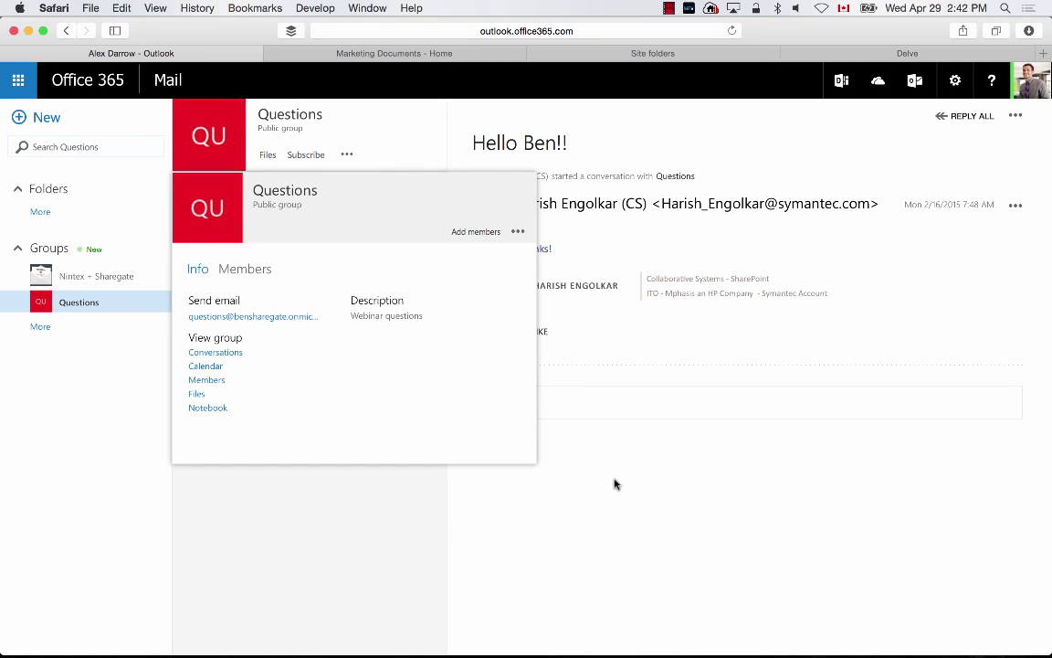
click(403, 519)
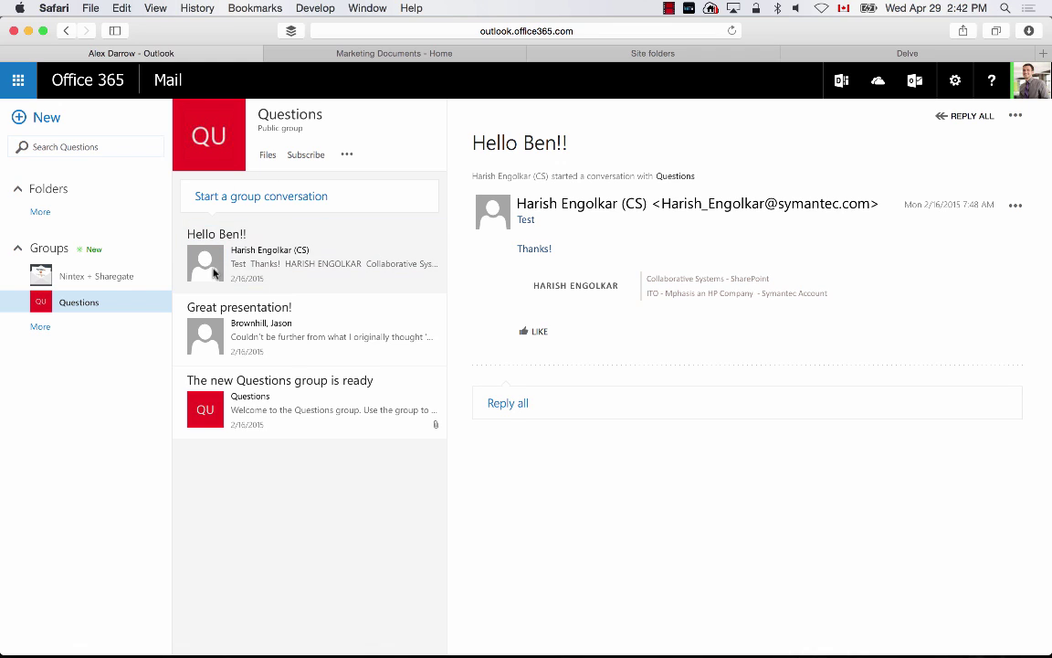
click(318, 256)
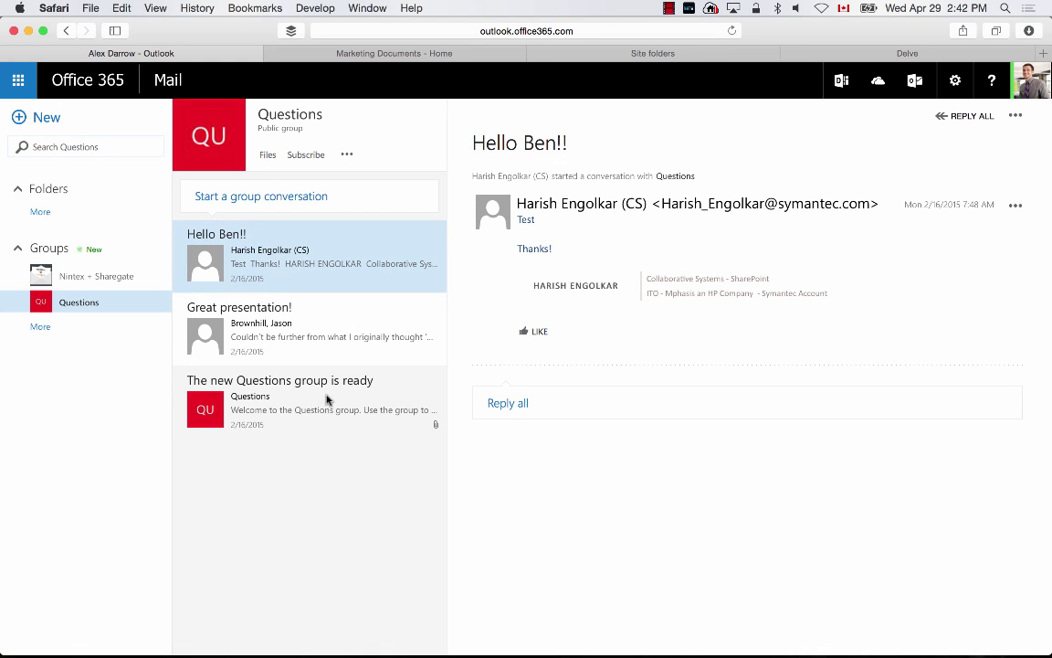
click(345, 250)
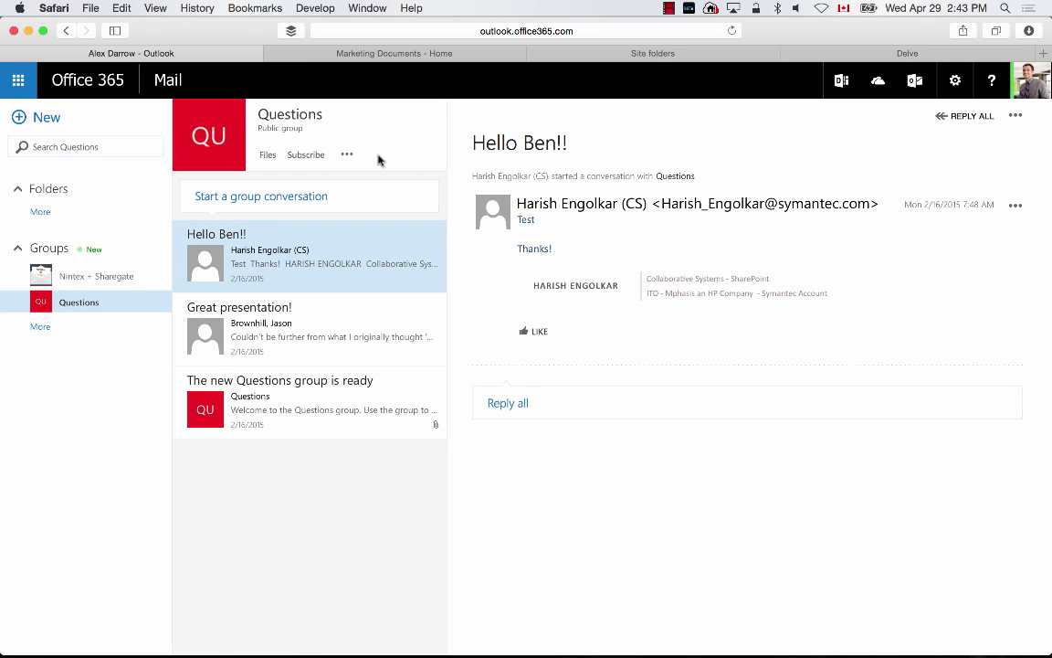
View the Questions group's calendar and return to its conversations
click(348, 156)
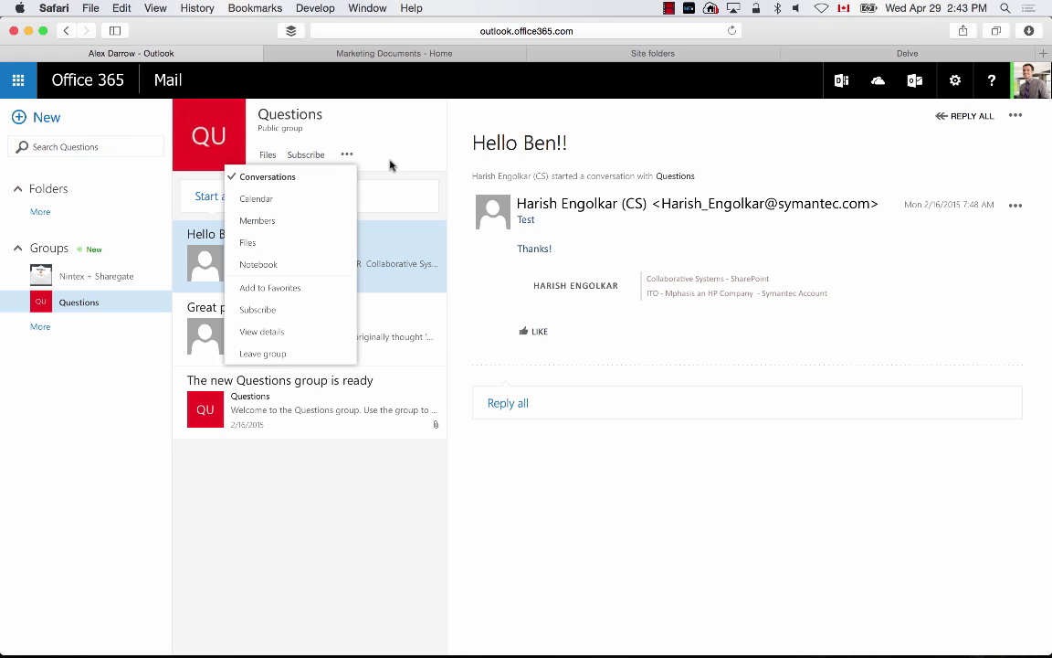
click(391, 164)
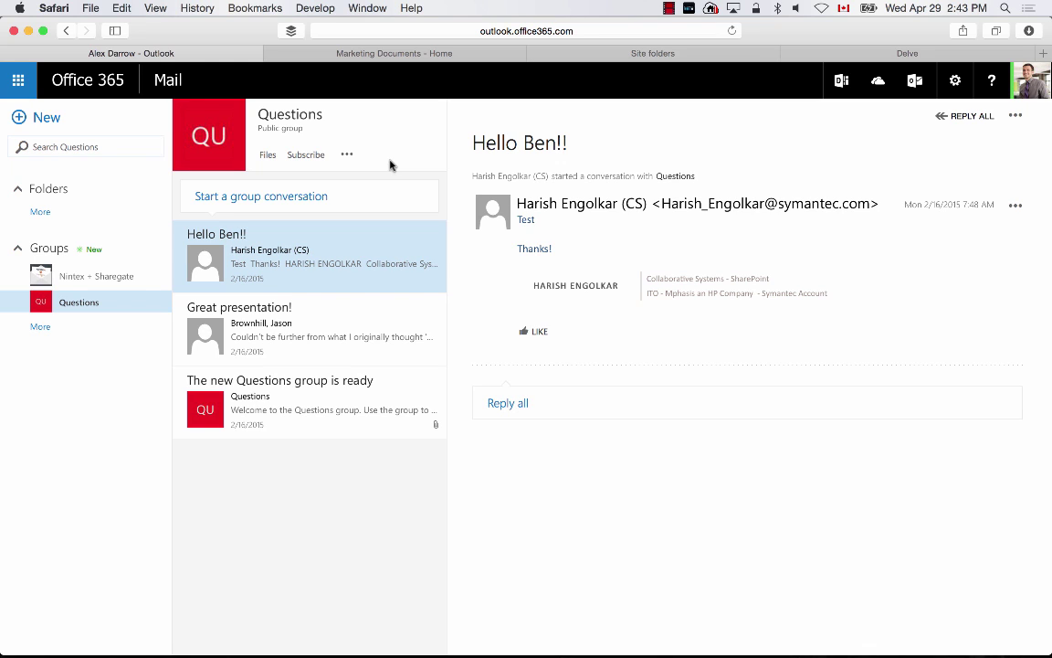
click(348, 156)
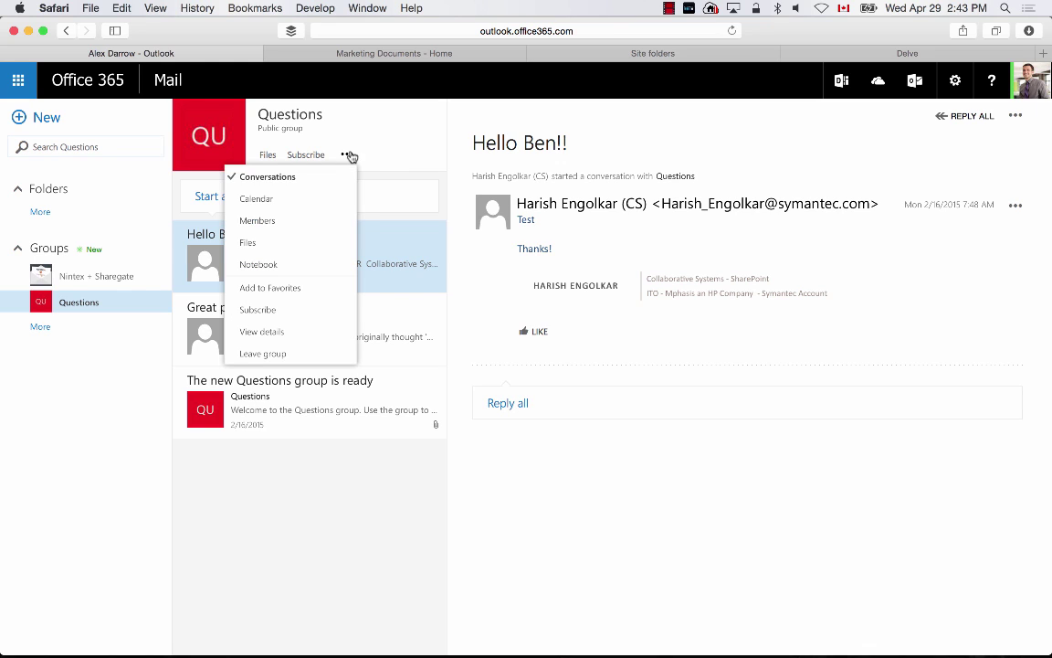
click(297, 200)
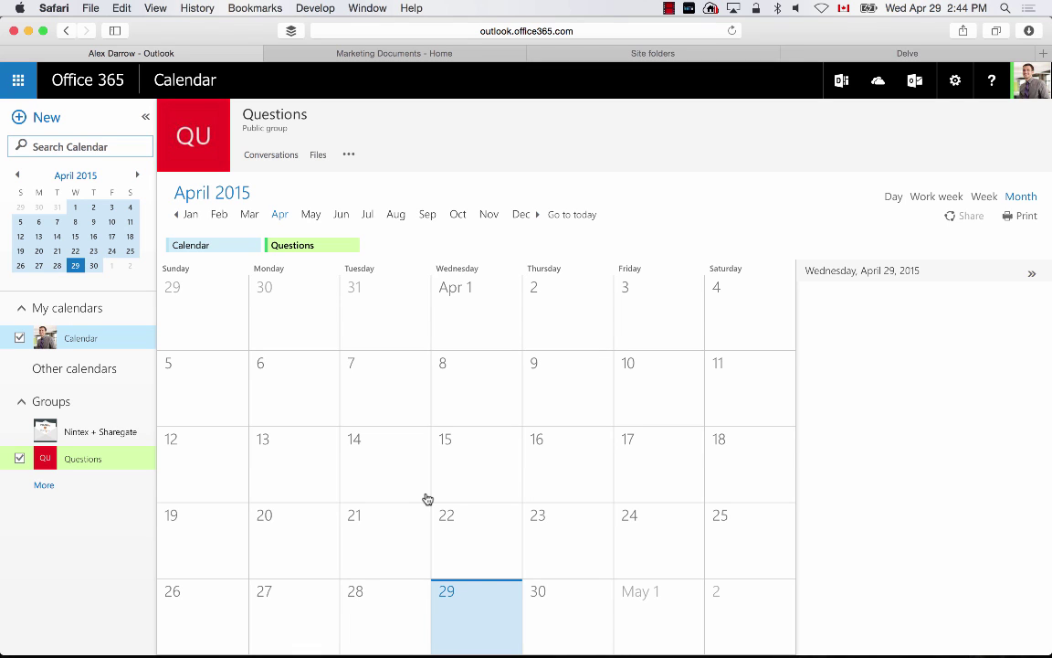
click(348, 157)
click(272, 155)
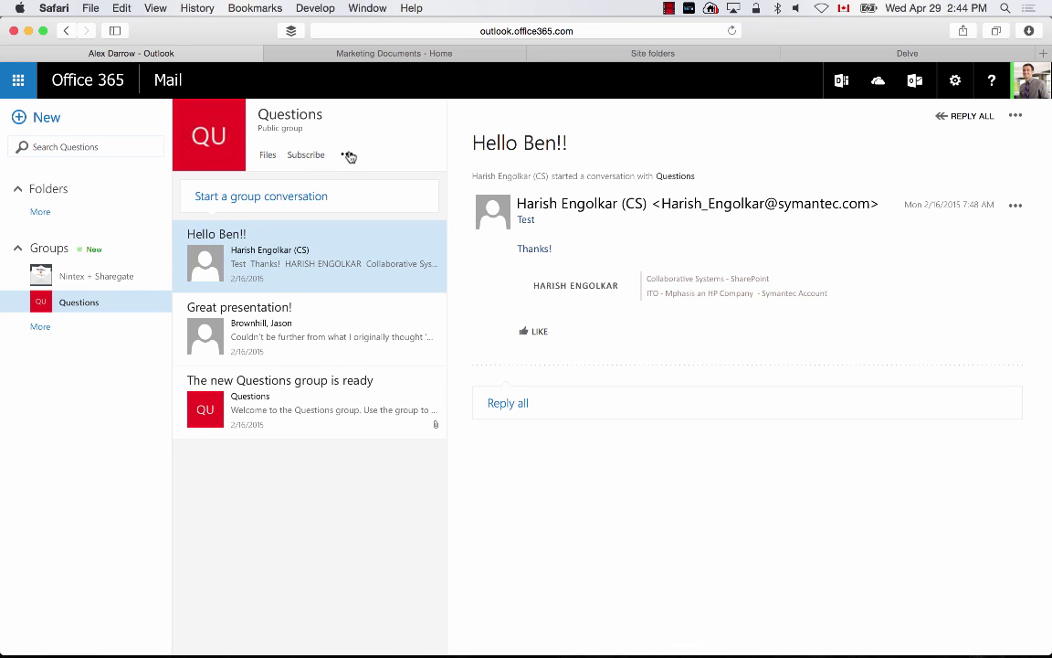
View the Questions group's files in OneDrive for Business and return to the group's conversations in Outlook
click(348, 155)
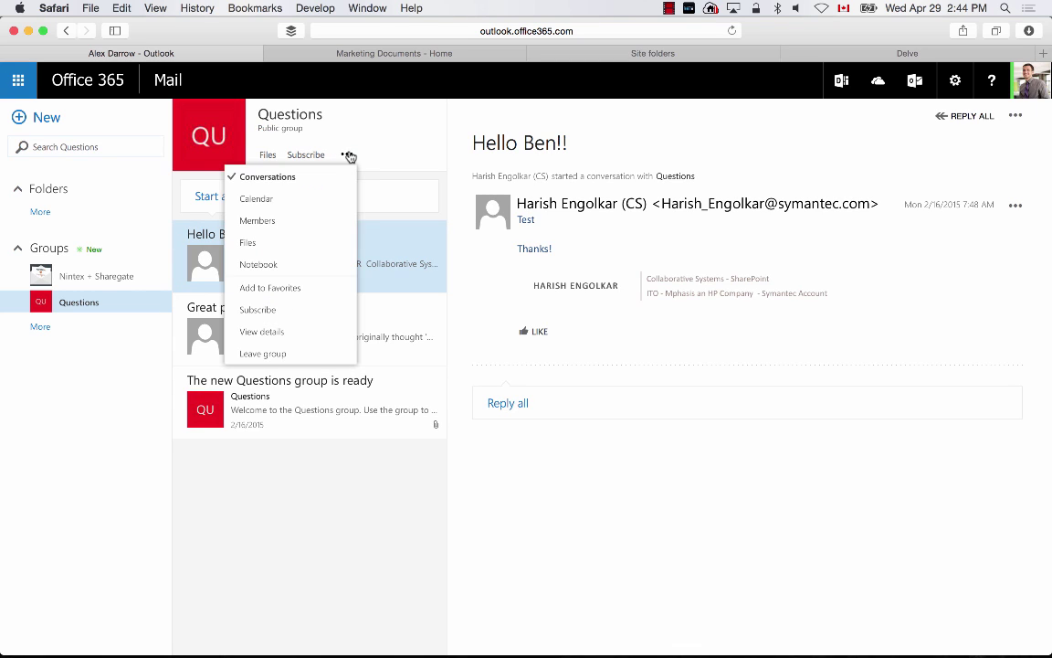
click(259, 249)
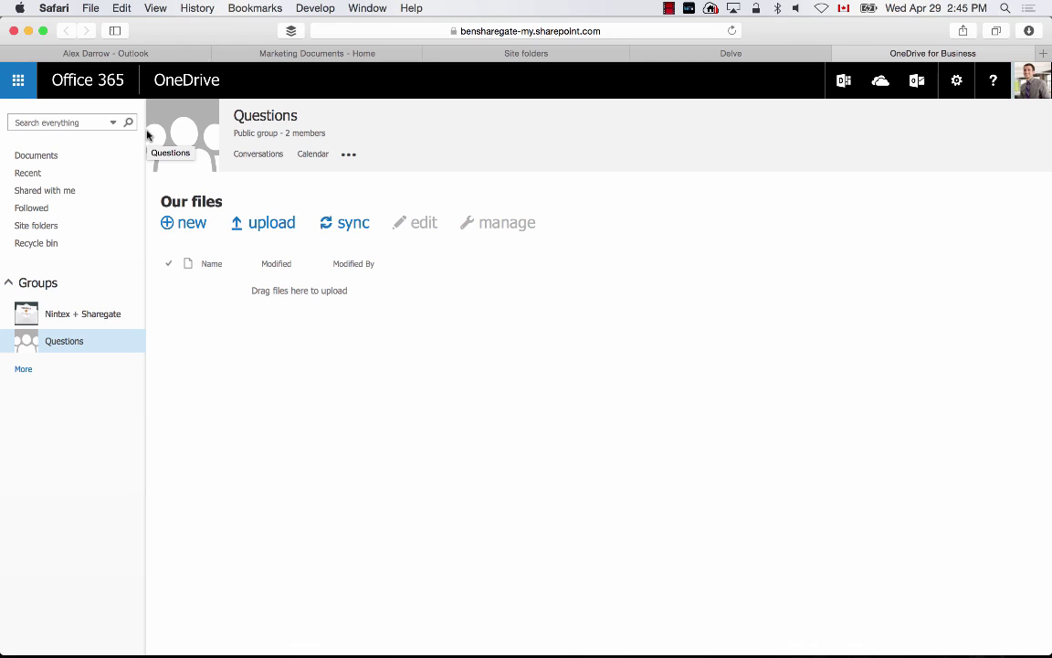
click(105, 55)
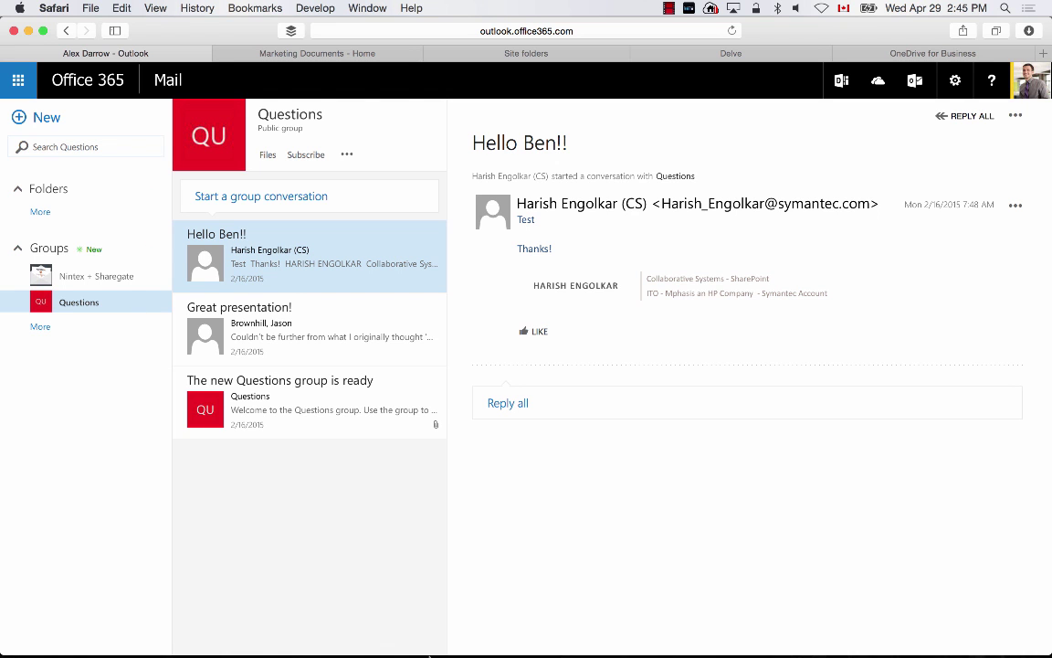
Switch to Keynote and resume the slideshow from the "Files (Document Library)" slide, advancing through "Stored in Azure AD" to "Exchange + SharePoint"
mouse_move(446, 639)
click(509, 611)
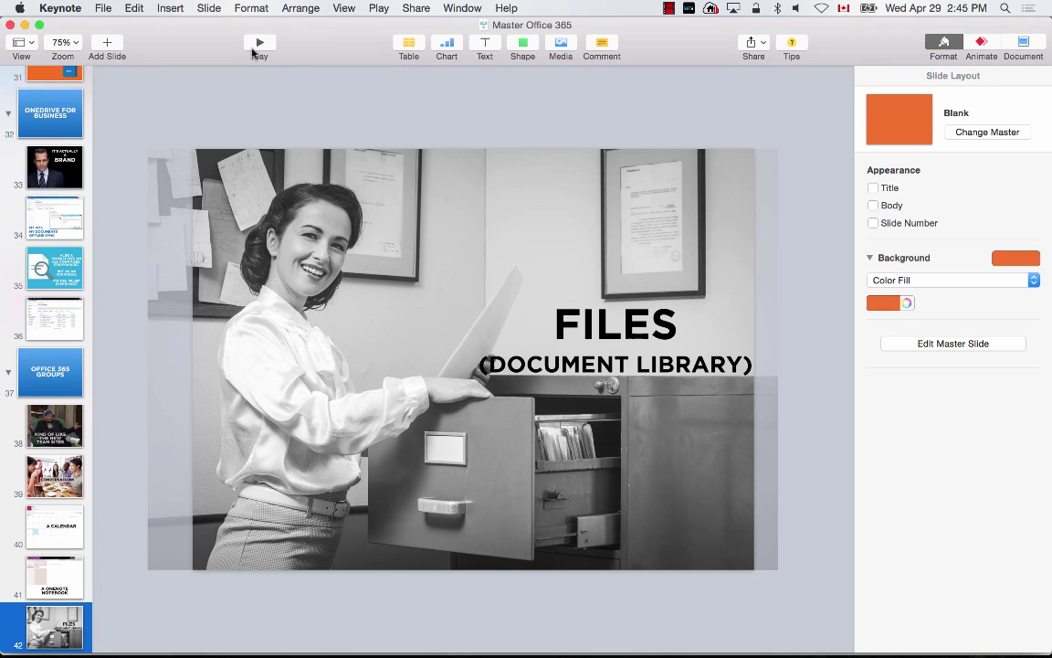
click(260, 44)
key(Right)
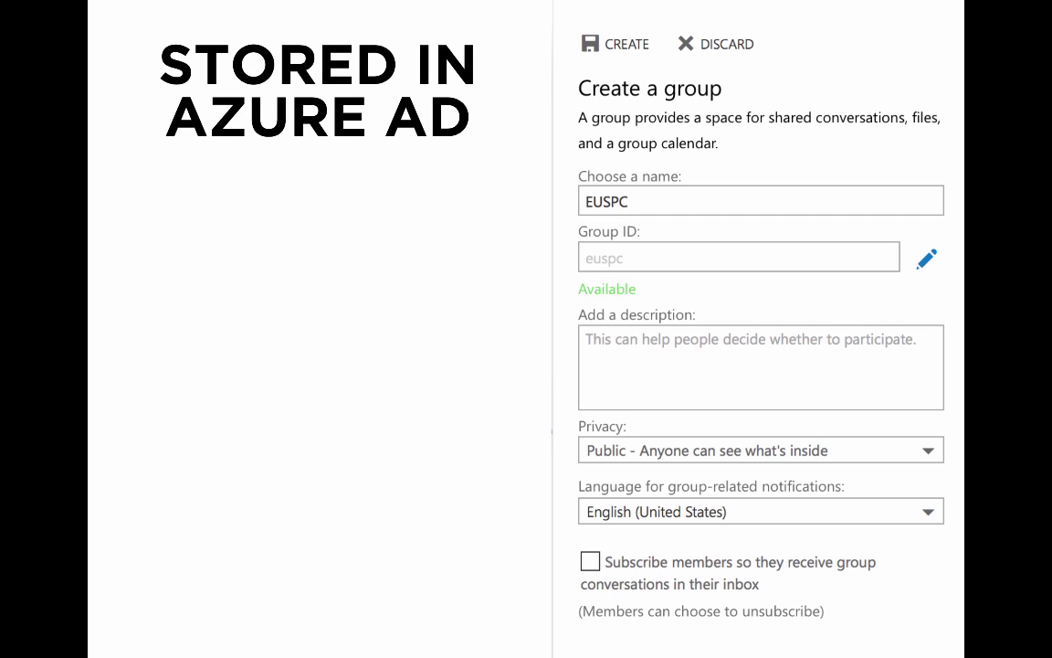
key(Right)
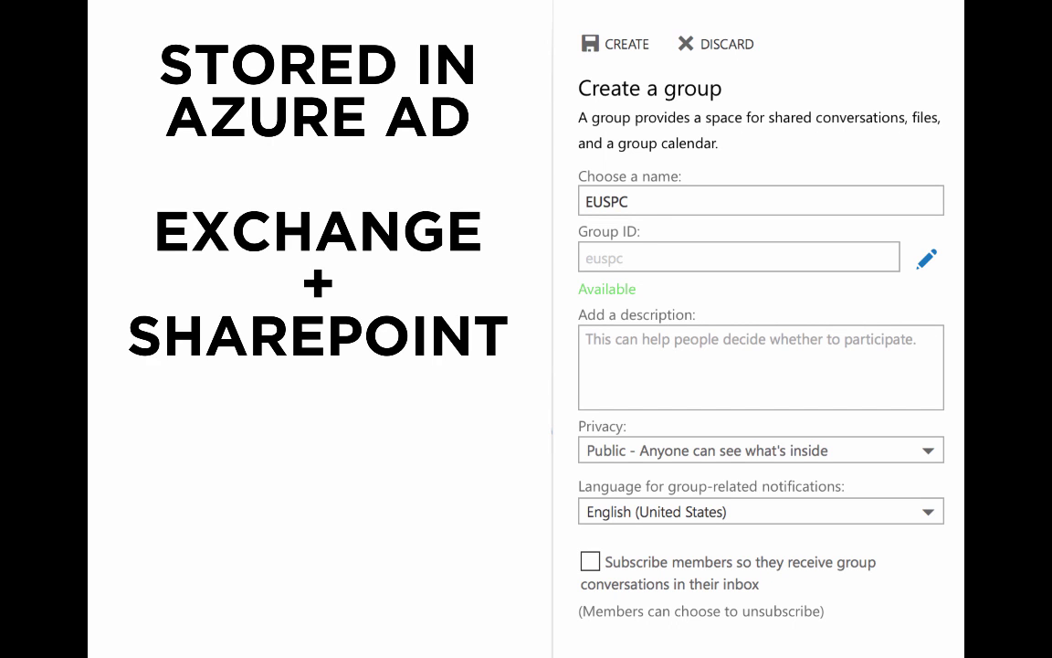